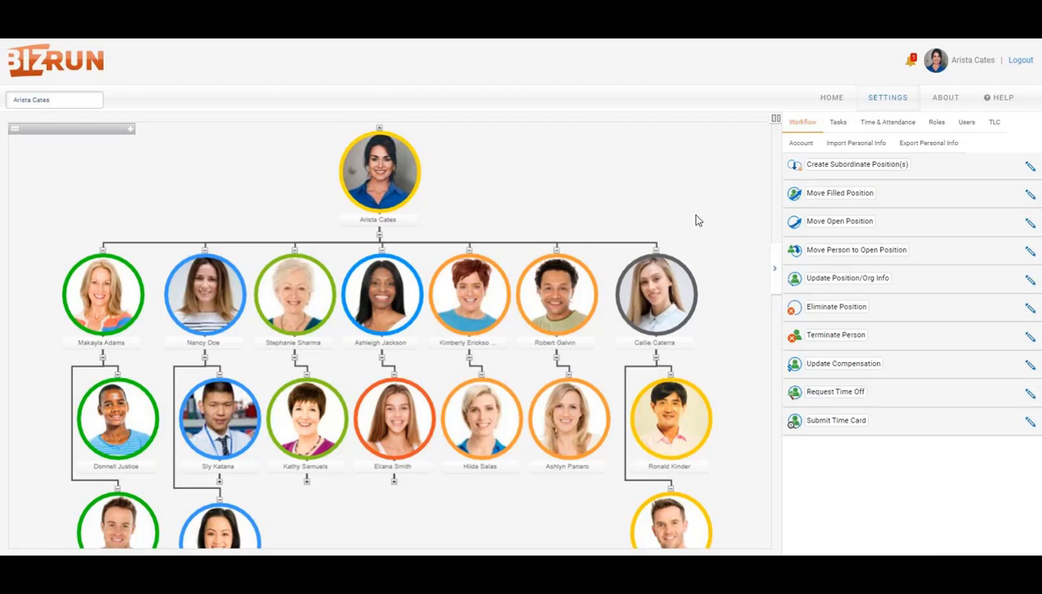
View the Update Compensation form from the org chart actions of the Producer Web I employee and close it
mouse_move(662, 268)
mouse_move(659, 288)
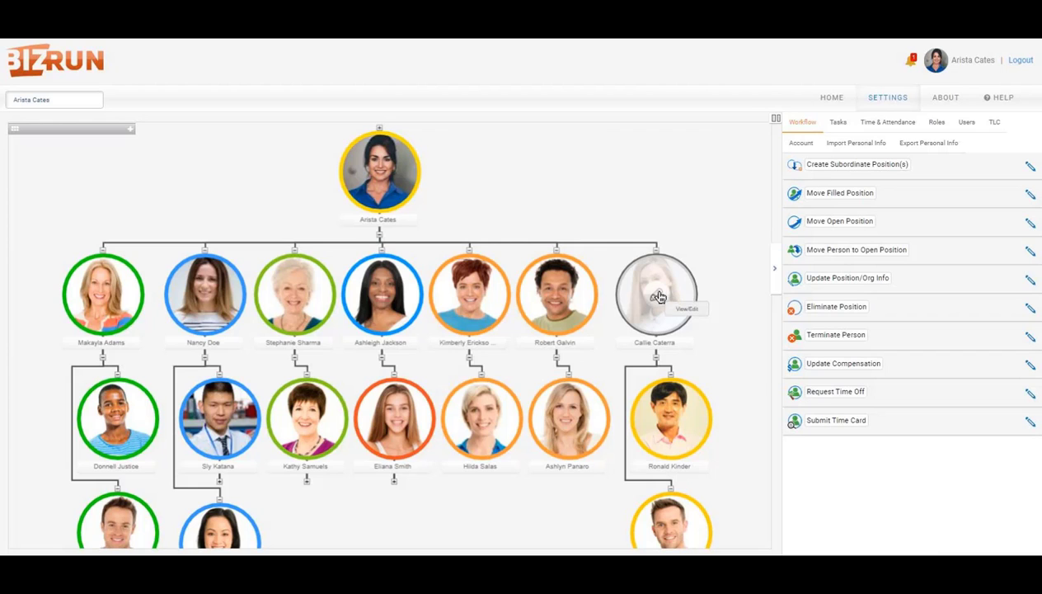
click(657, 298)
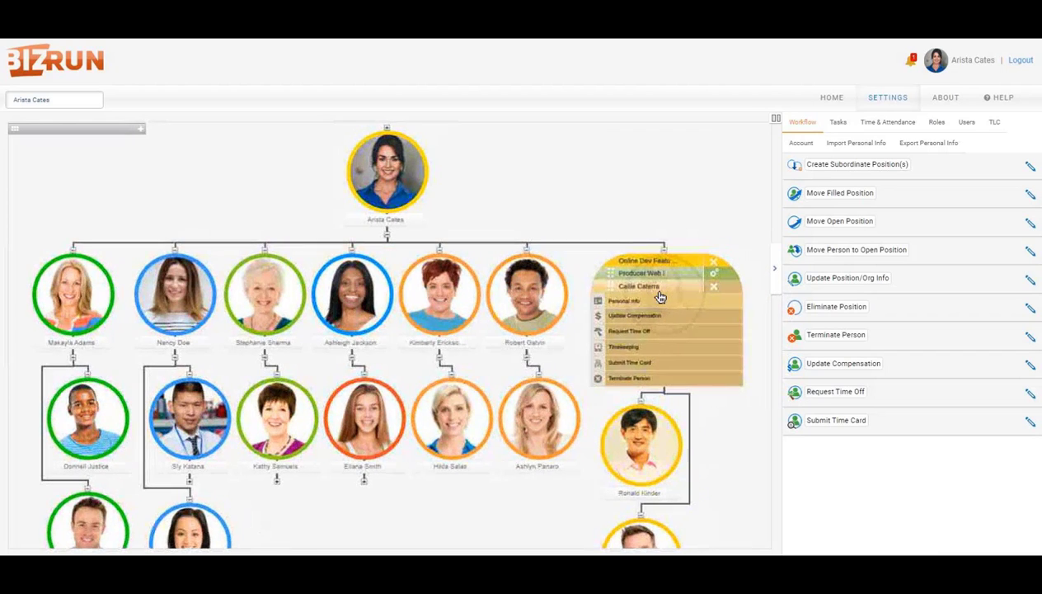
click(715, 288)
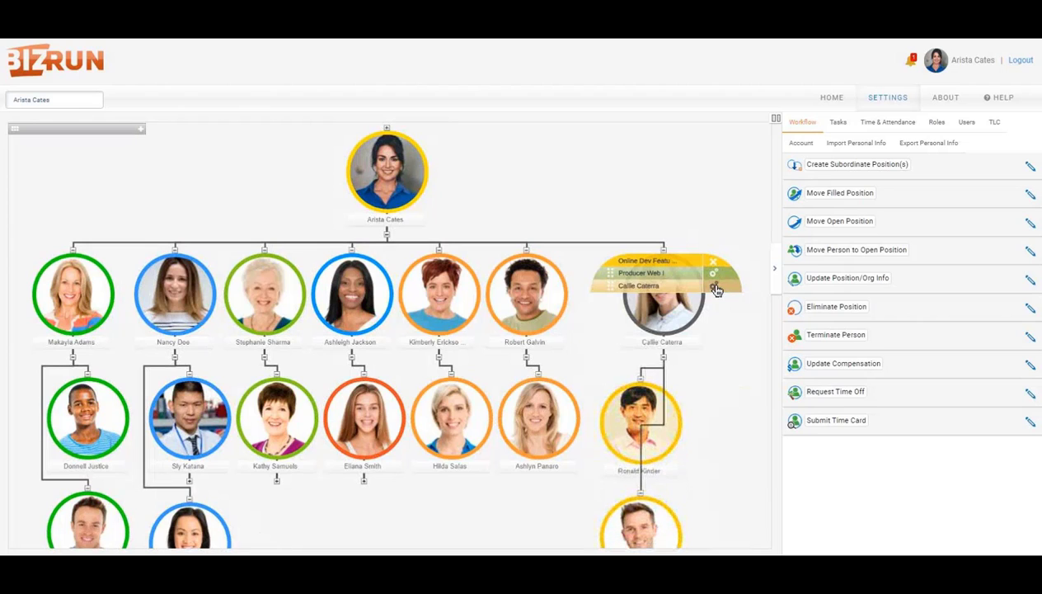
click(716, 288)
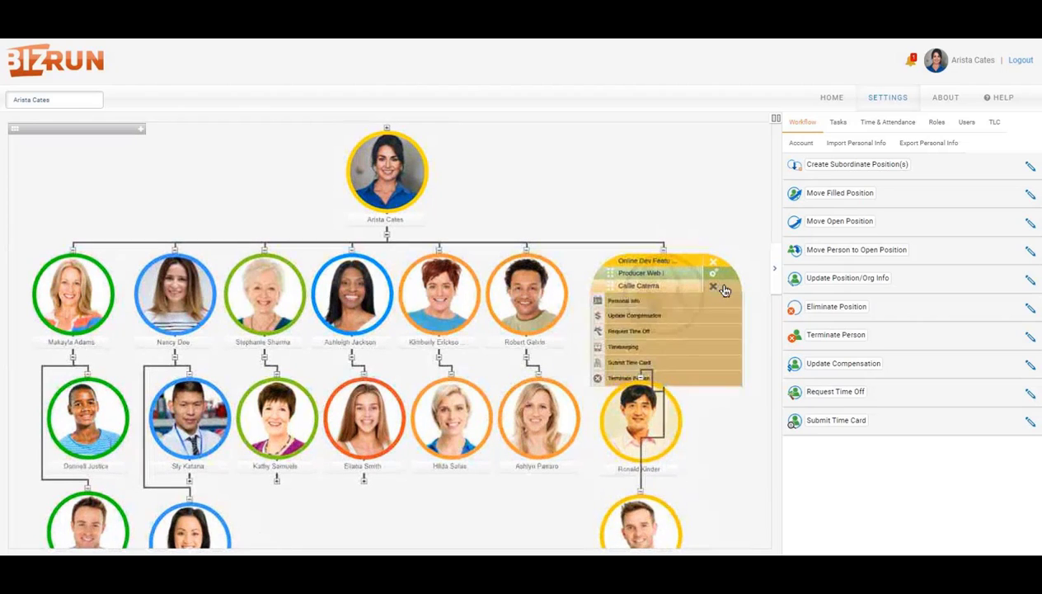
click(641, 318)
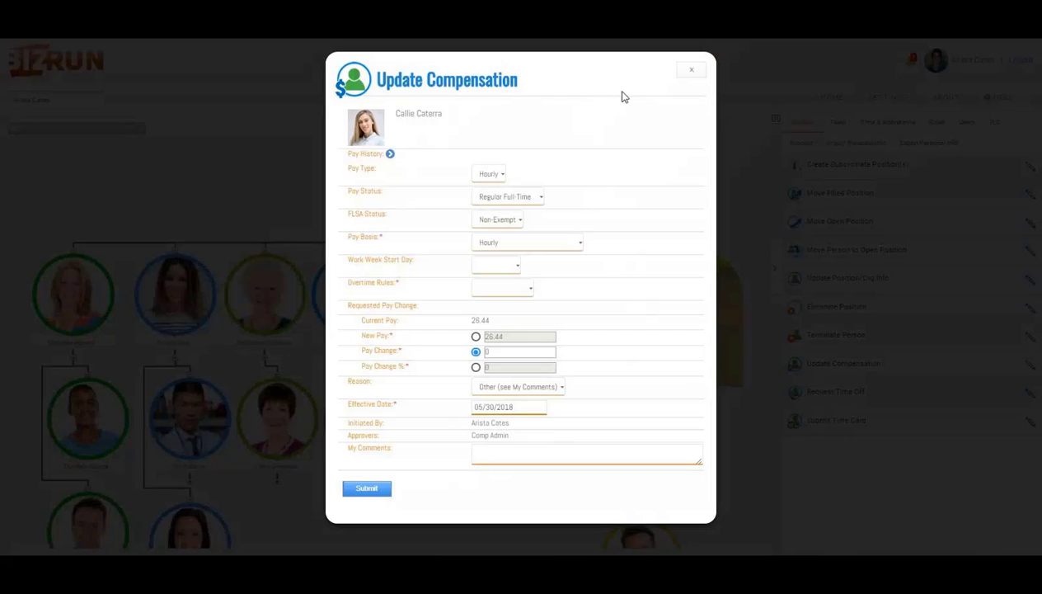
click(691, 75)
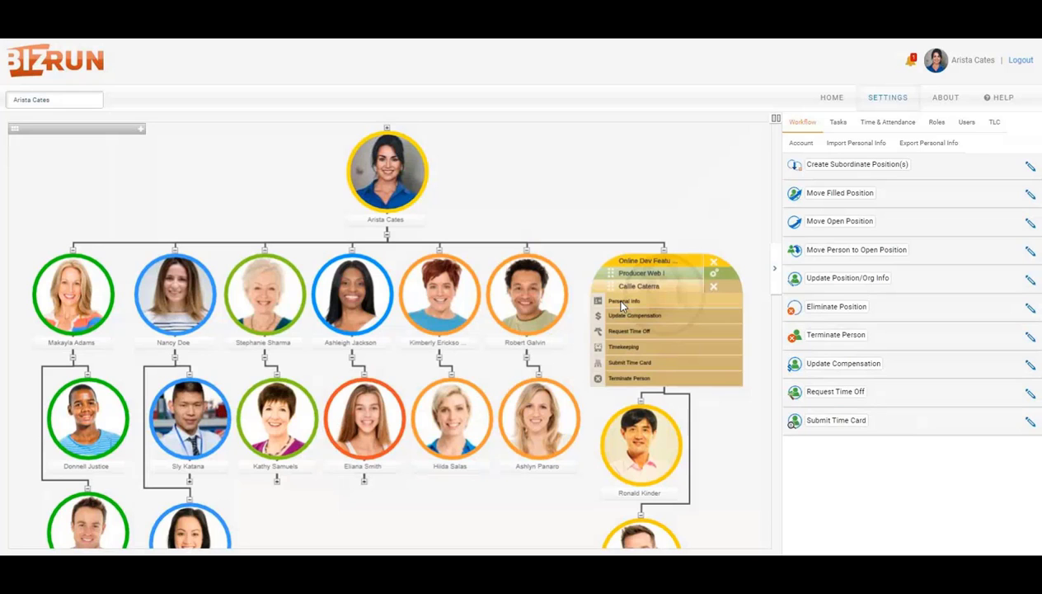
Open the Update Compensation form from the compensation history in the same employee's personal info
click(620, 302)
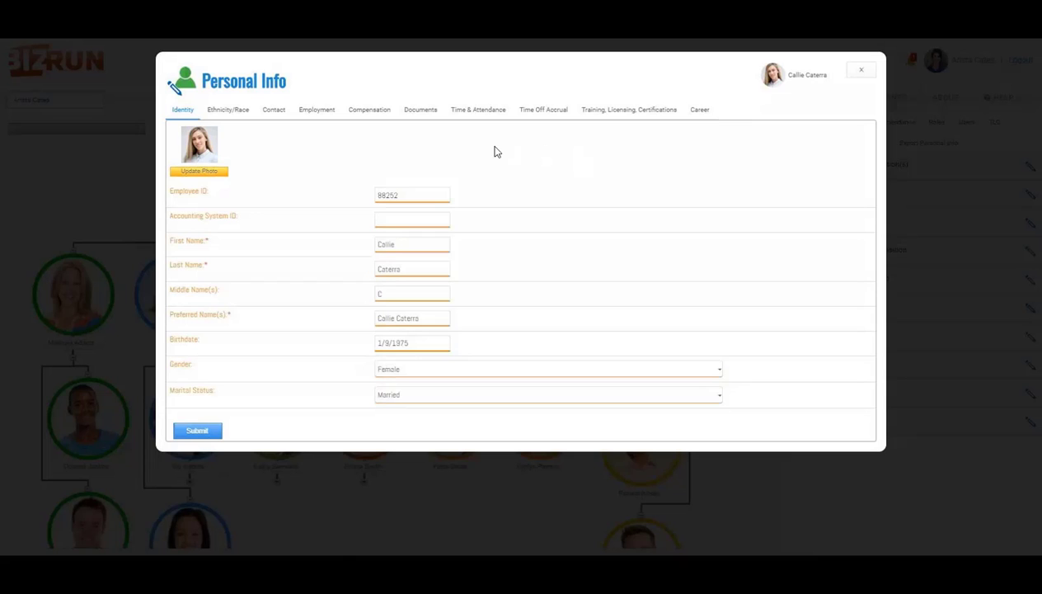
click(373, 114)
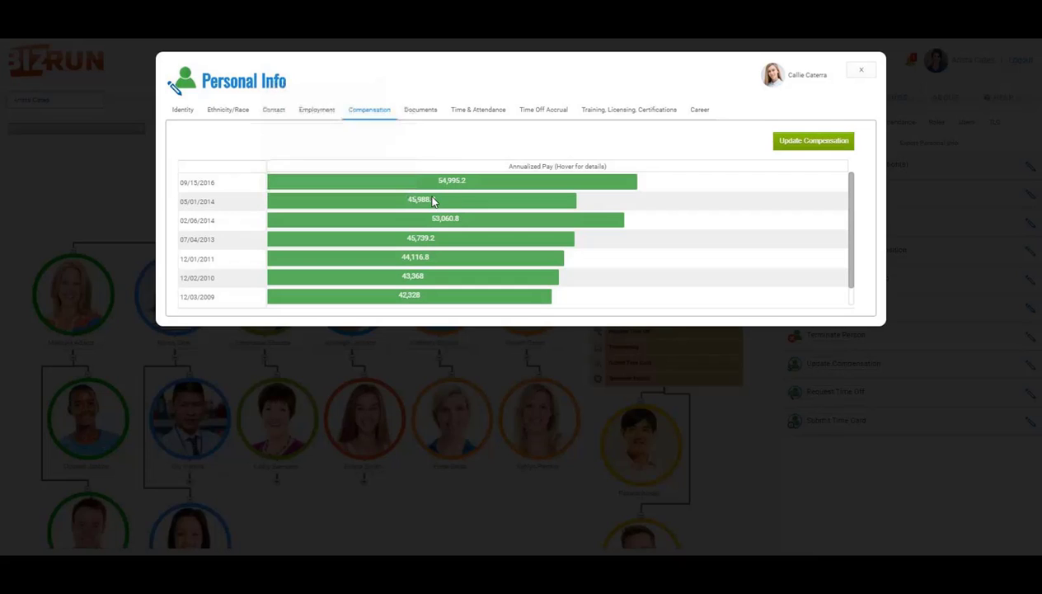
mouse_move(426, 205)
mouse_move(419, 224)
click(822, 145)
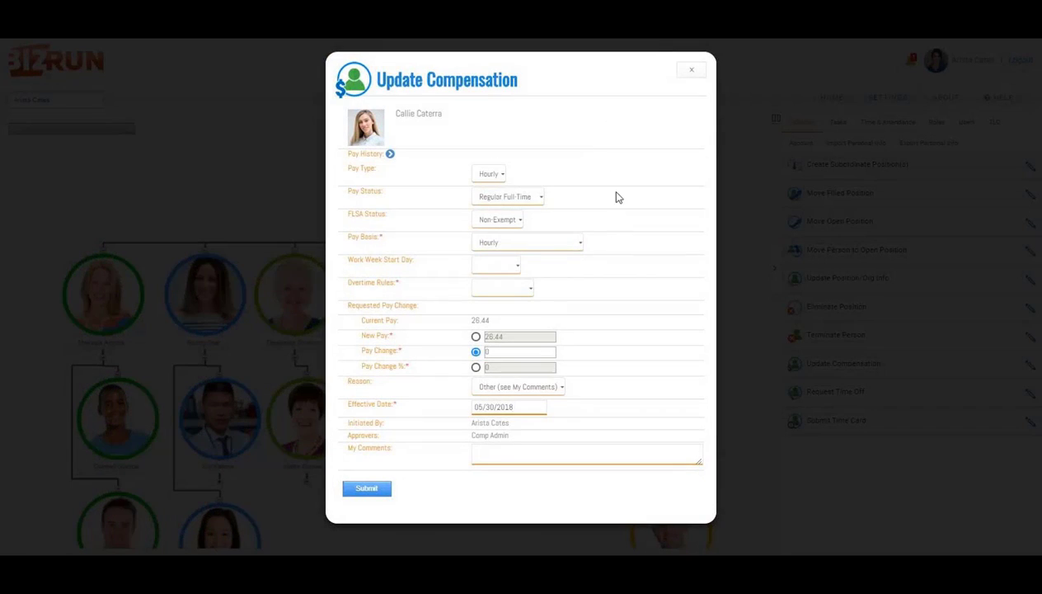
Examine the pay history within the compensation form, including the details of the 09/15/2016 entry, and collapse it
click(390, 155)
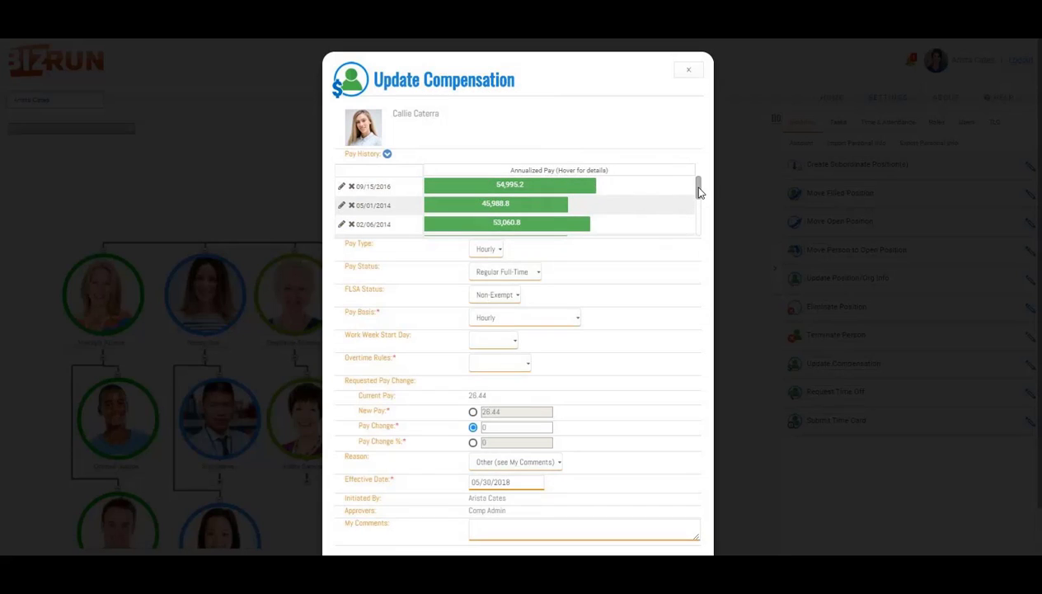
mouse_move(699, 191)
mouse_down()
mouse_move(700, 228)
mouse_move(697, 186)
mouse_up()
mouse_move(511, 188)
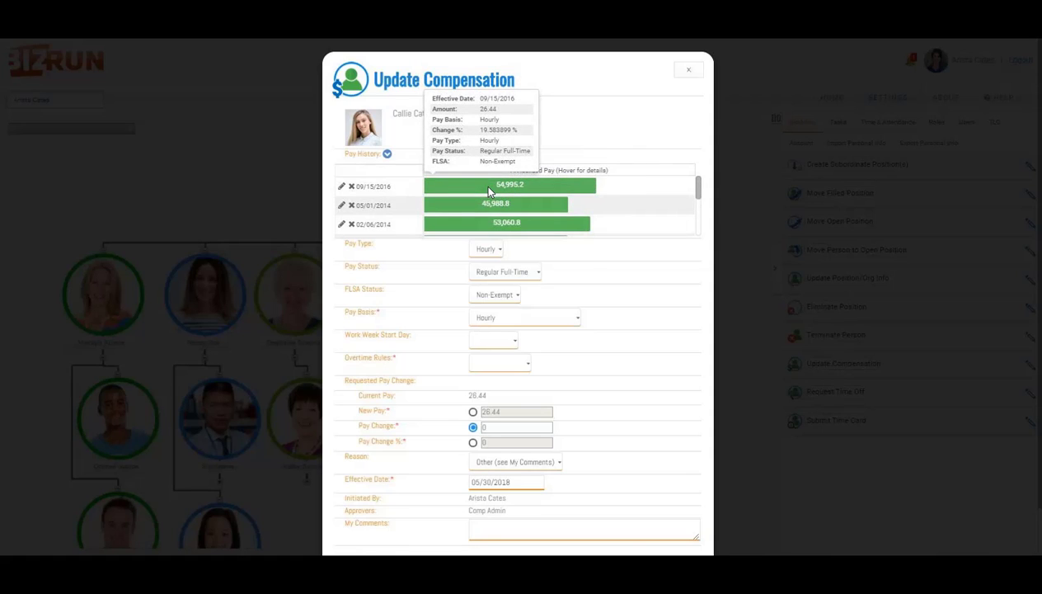
click(388, 157)
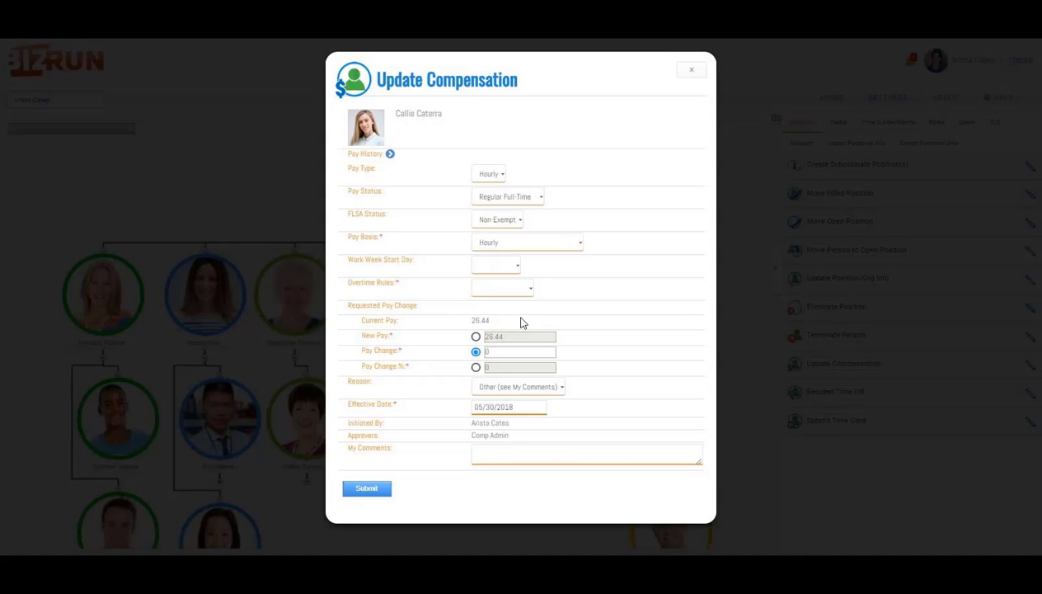
Keep the pay type as Hourly and set the pay basis to Monthly
click(502, 178)
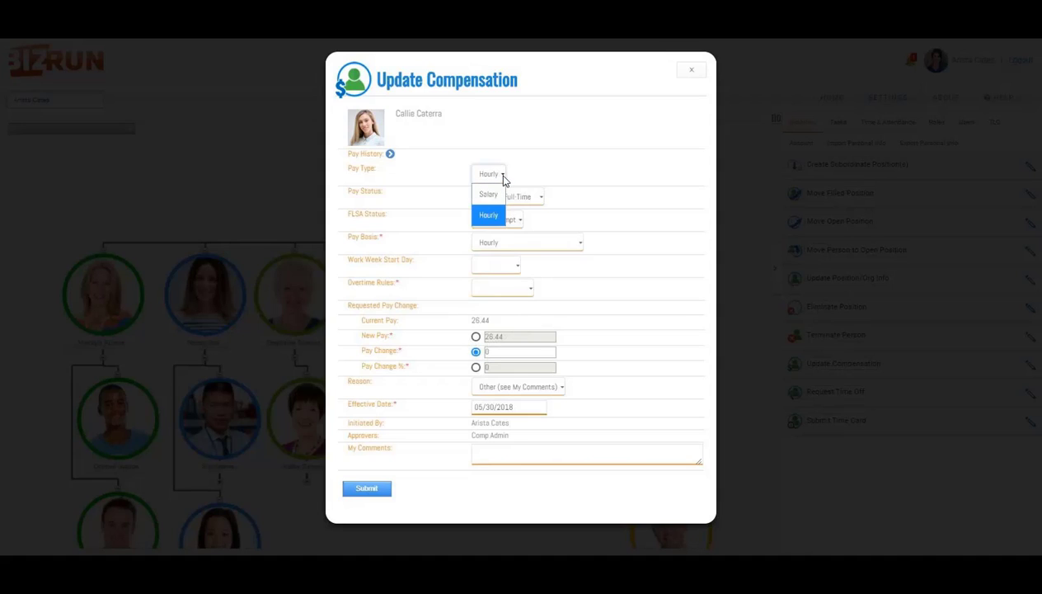
click(488, 217)
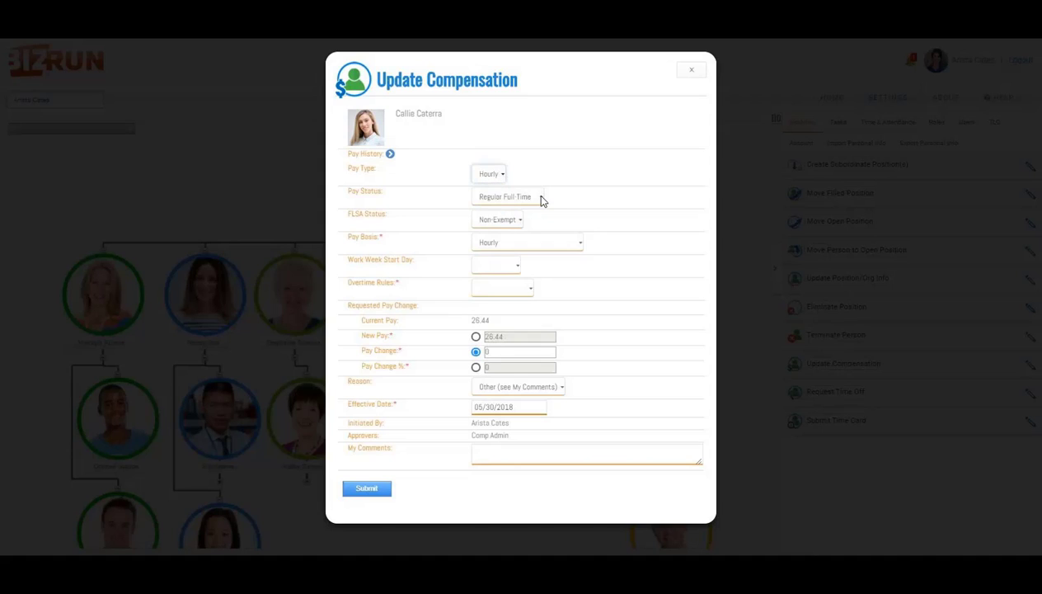
click(579, 247)
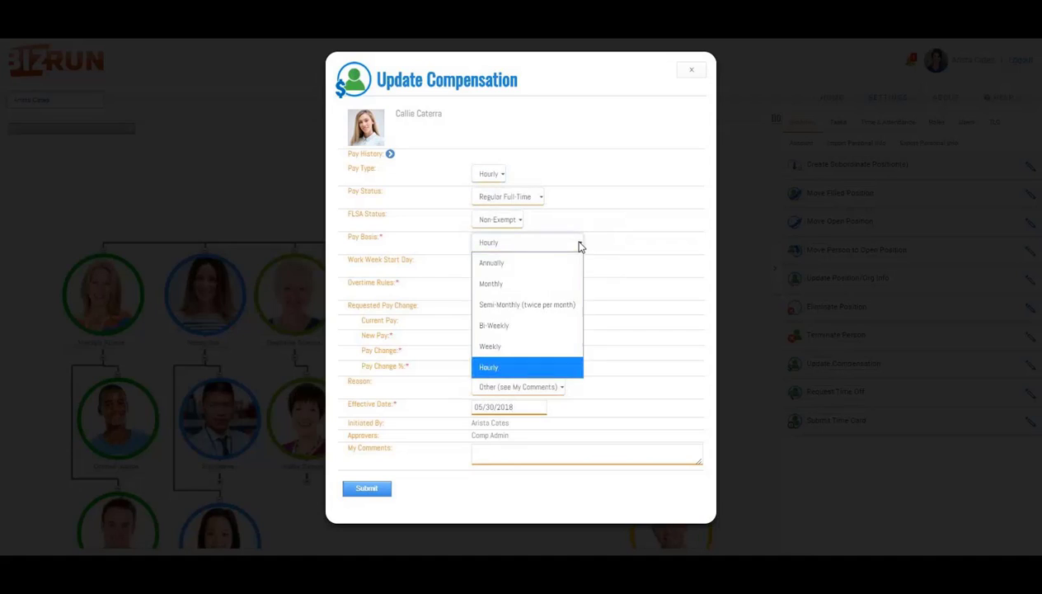
click(517, 271)
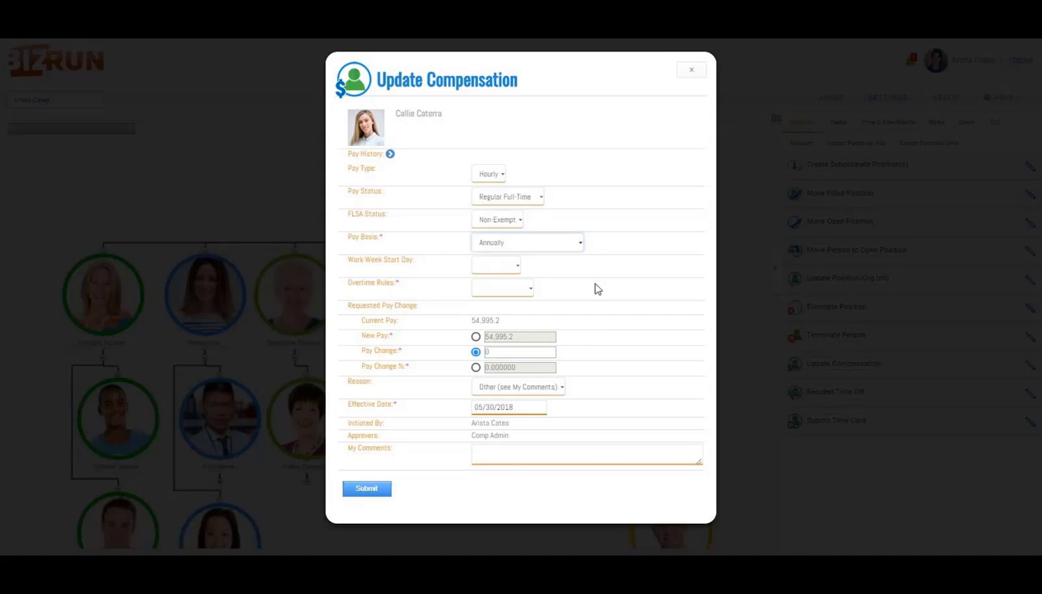
click(578, 243)
click(506, 284)
Review the pay status and FLSA status options, keeping Regular Full-Time and Non-Exempt
click(541, 201)
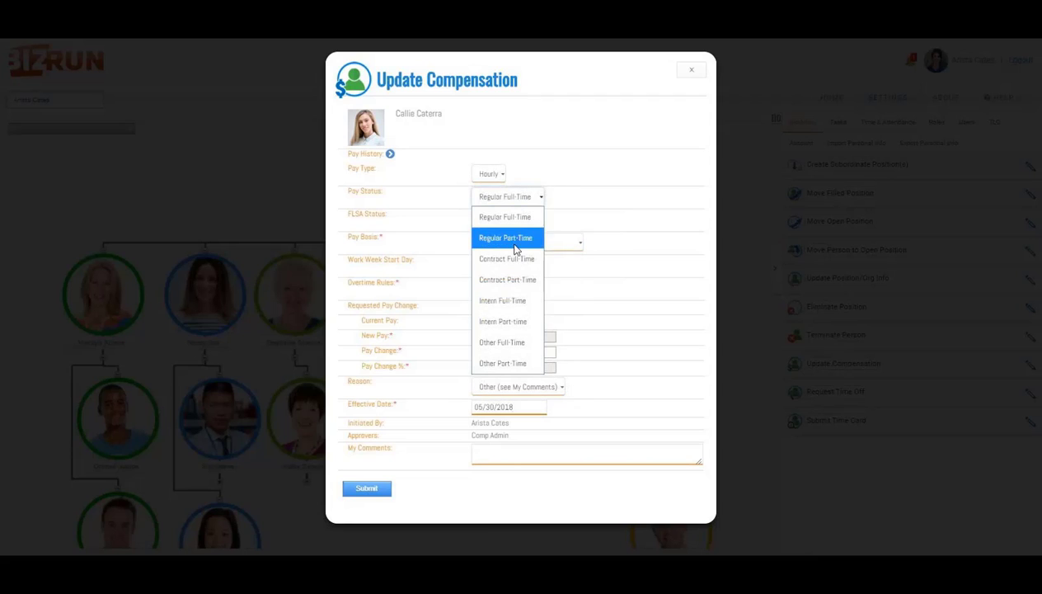
click(540, 198)
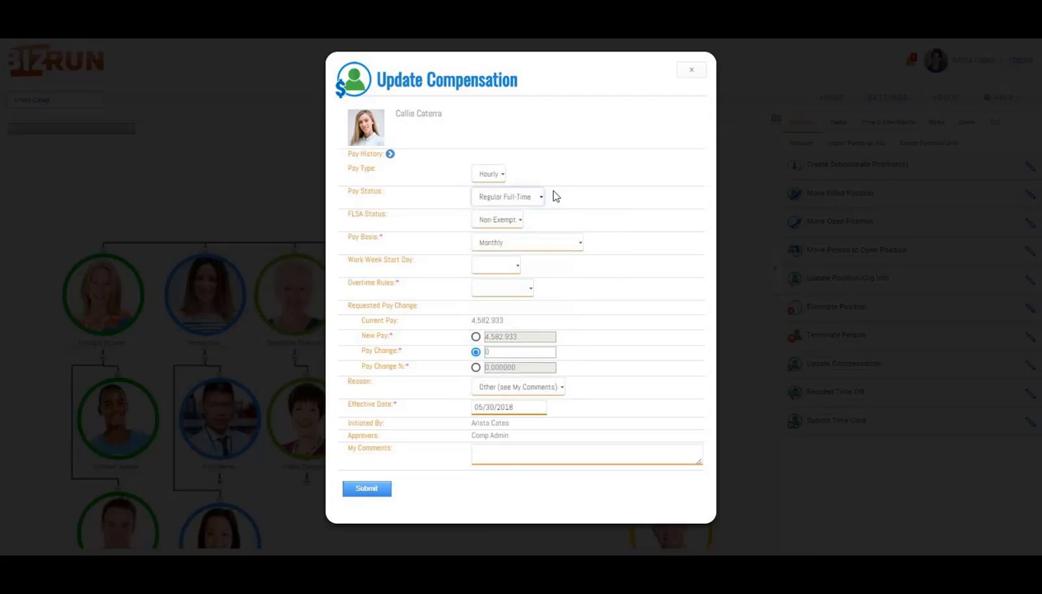
click(522, 224)
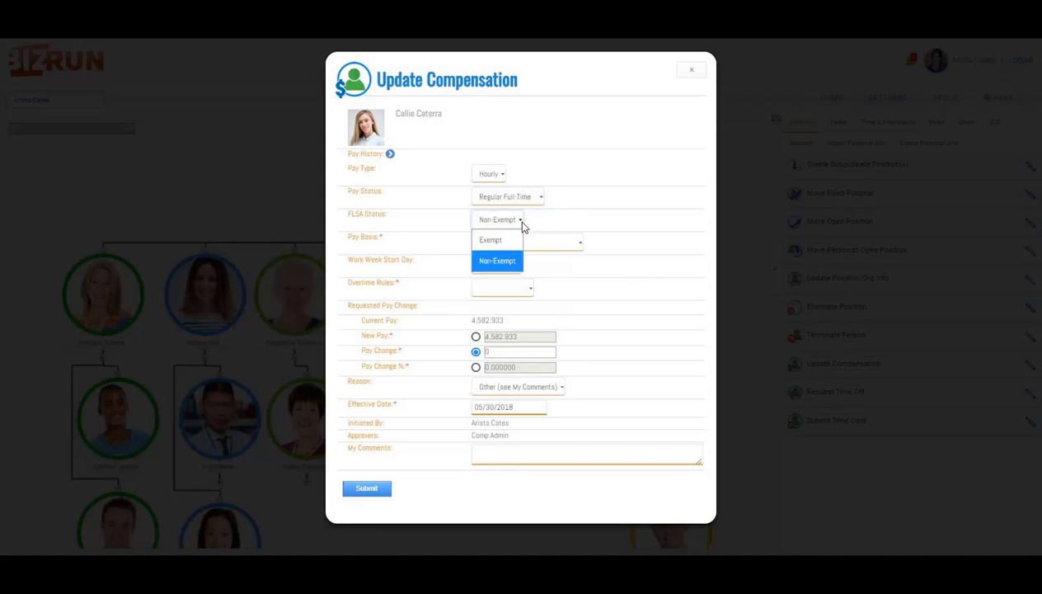
click(509, 263)
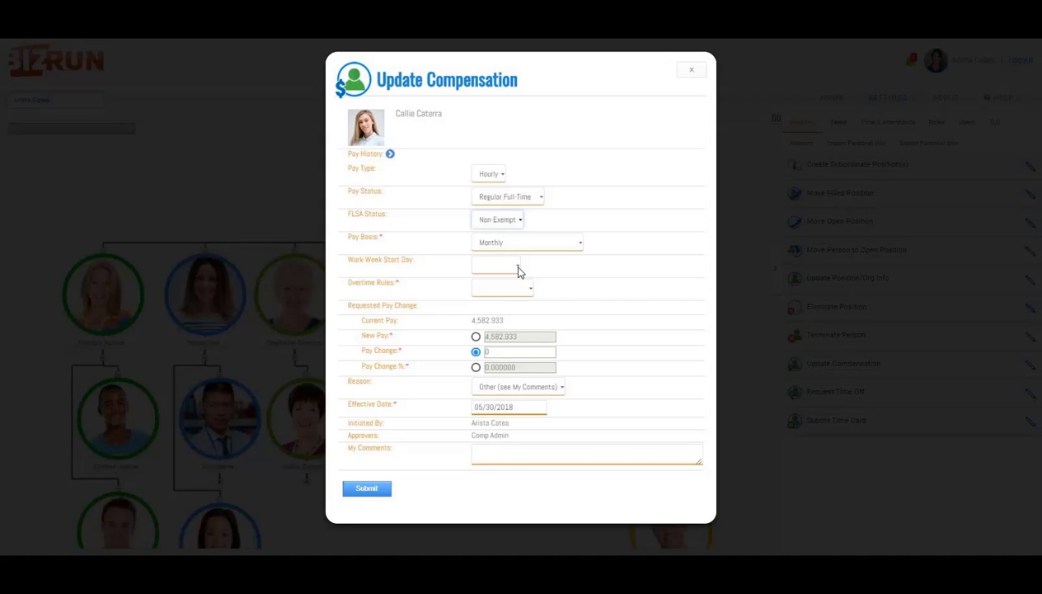
Set the work week start day to Monday and the overtime rules to Federal
click(518, 272)
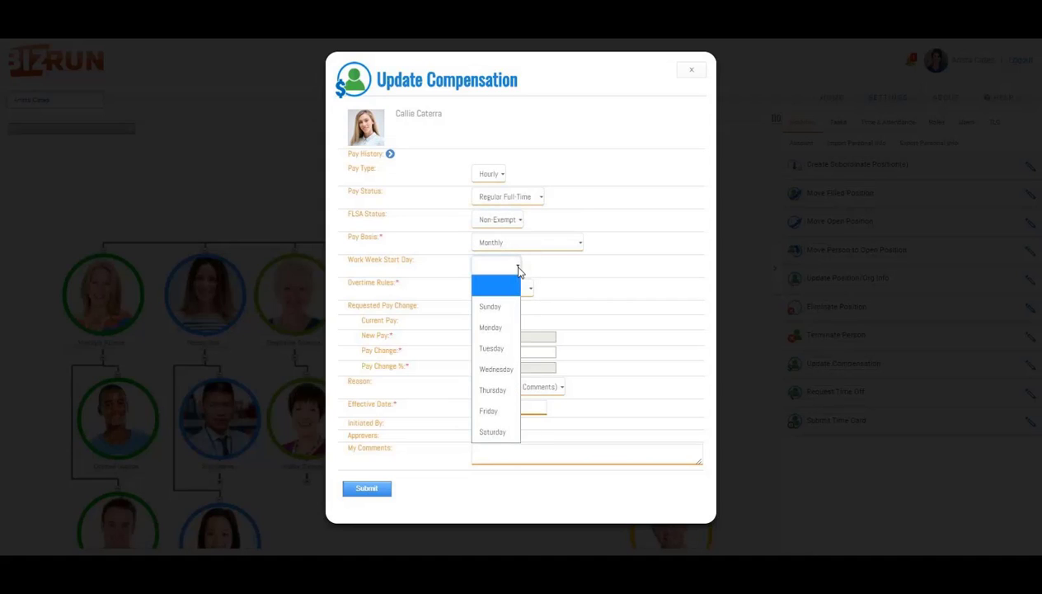
click(502, 328)
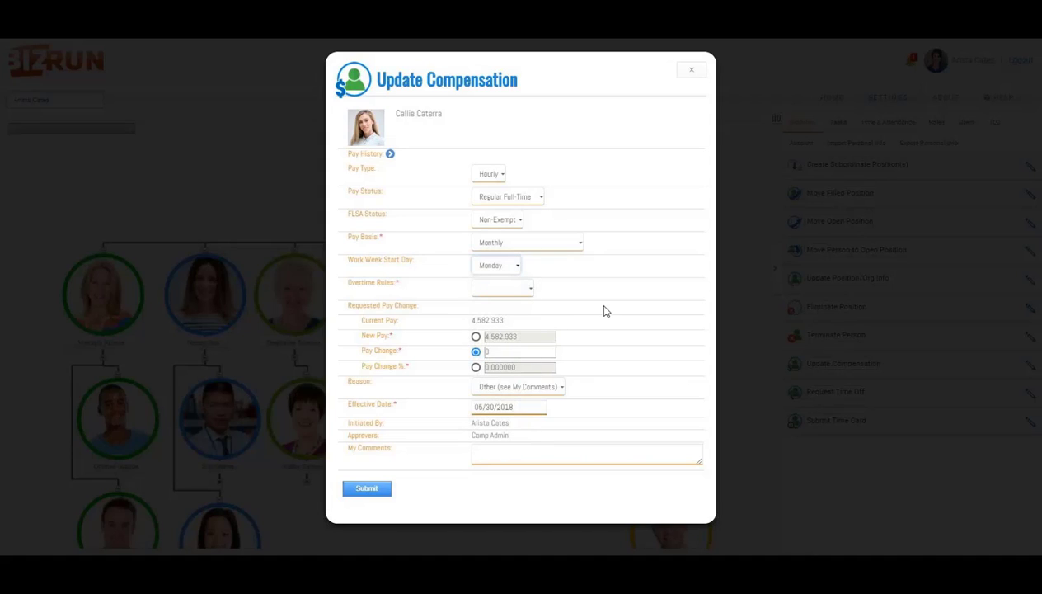
click(531, 293)
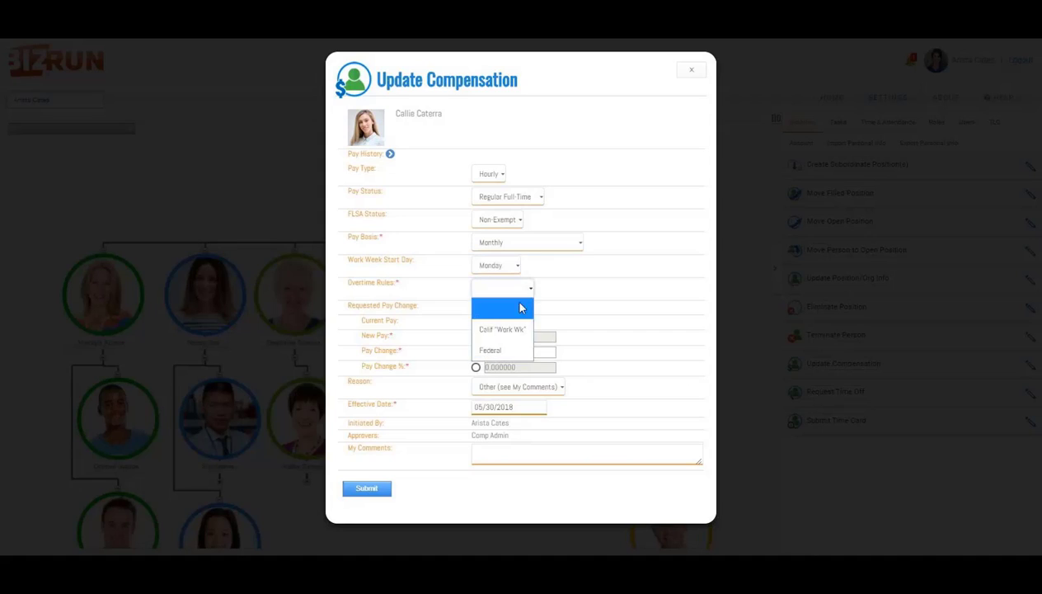
click(509, 349)
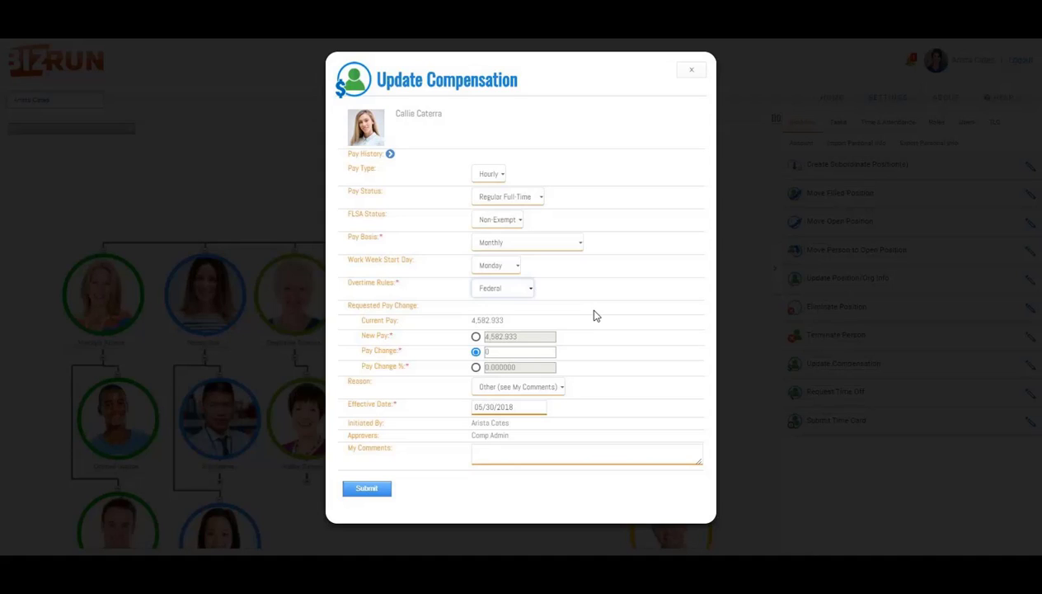
Try a new pay of 5000 in the requested pay change and reset the amount with 0
click(476, 338)
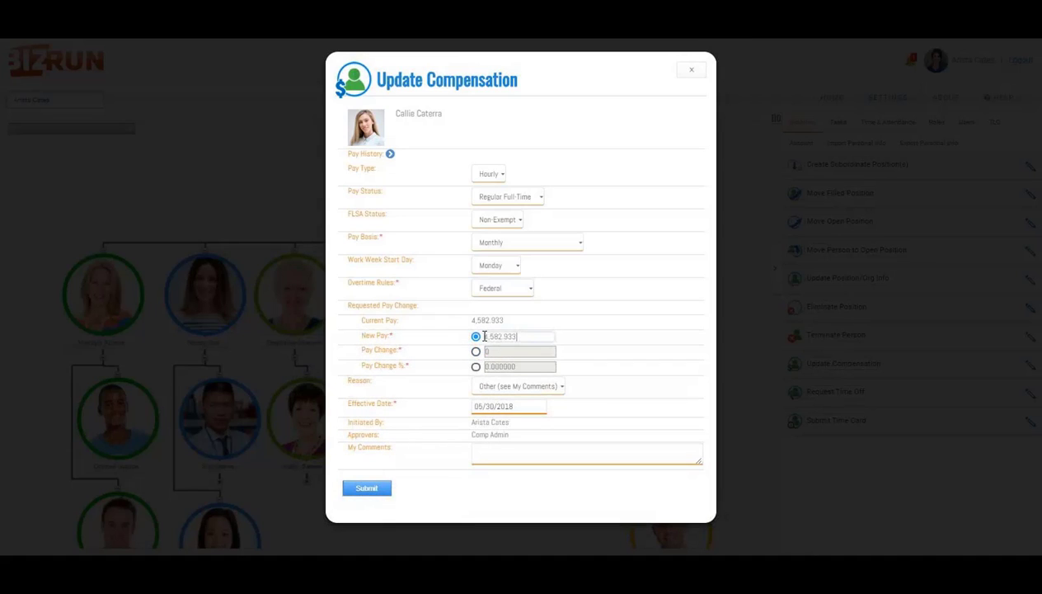
double_click(534, 336)
text(5000)
click(659, 365)
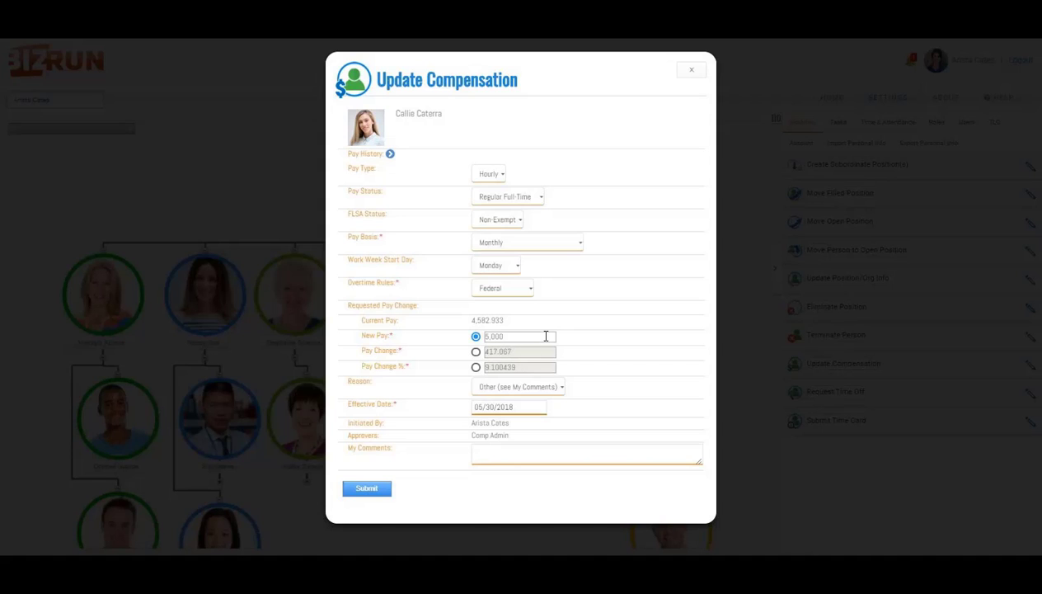
double_click(497, 337)
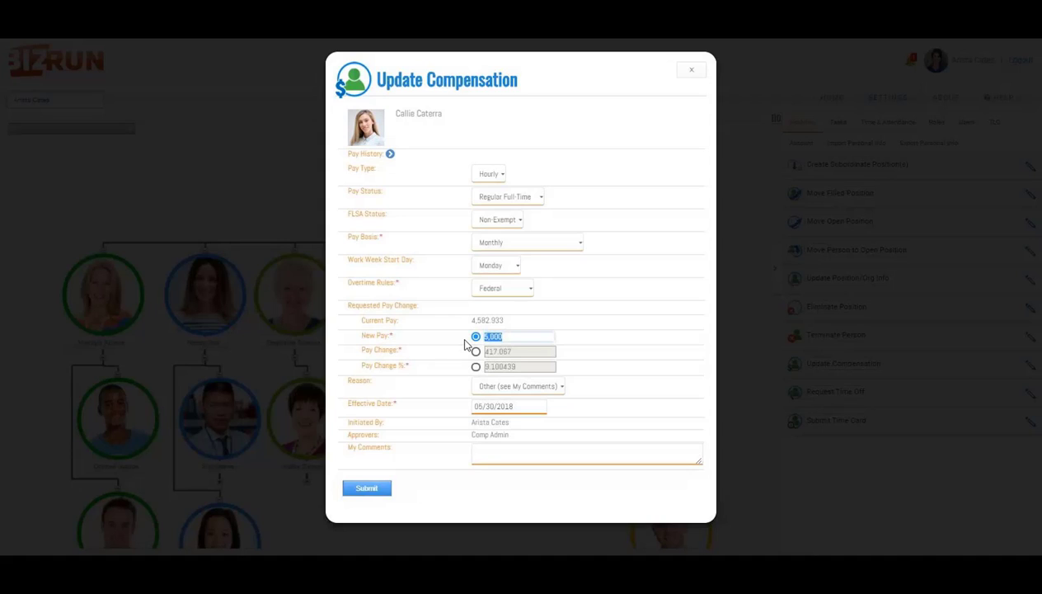
text(0)
click(530, 355)
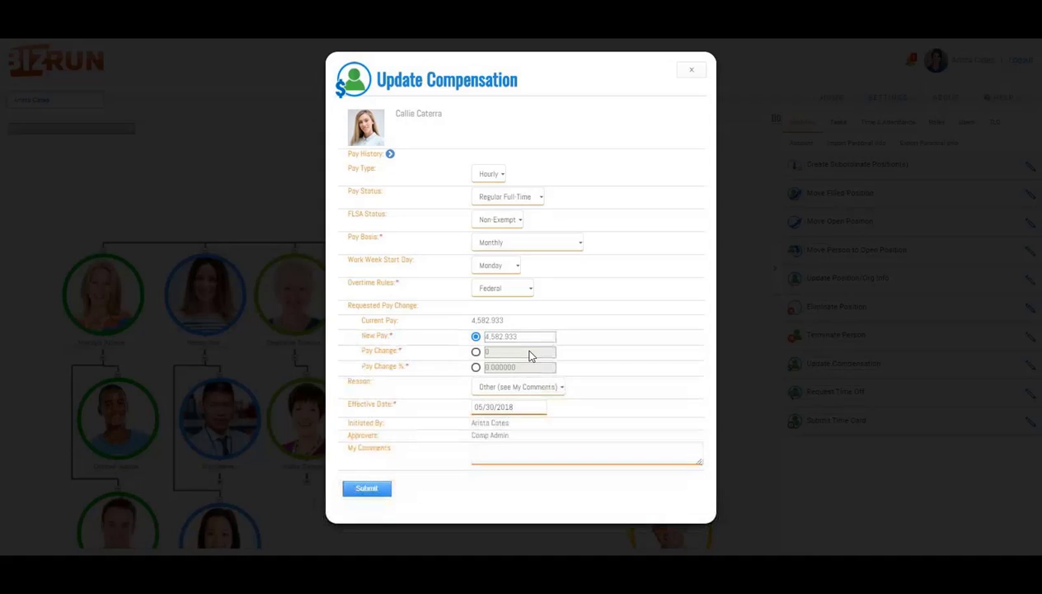
Try a pay change amount of 100 in the requested pay change and clear it again
click(476, 352)
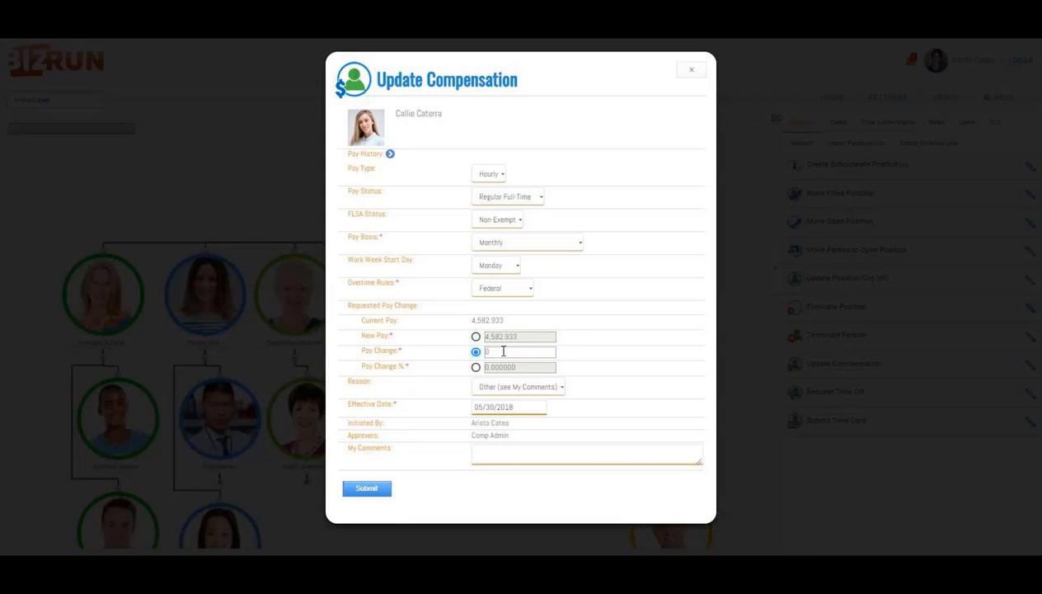
click(486, 352)
text(100)
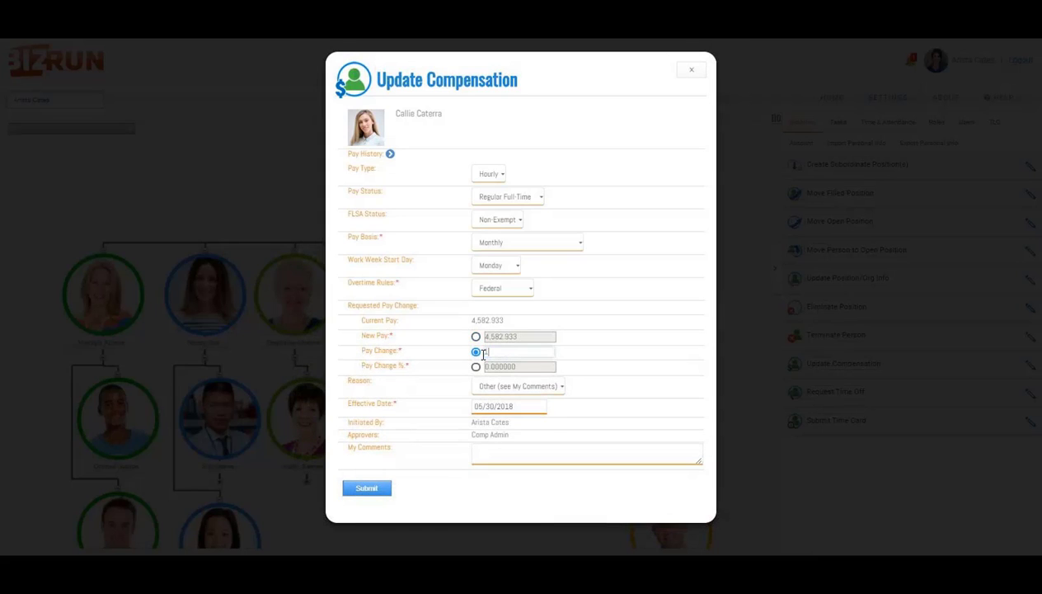
click(601, 347)
drag(497, 352, 467, 356)
key(BackSpace)
Enter the requested raise as a pay change of 3 % and choose Other (see My Comments) as its reason
click(475, 366)
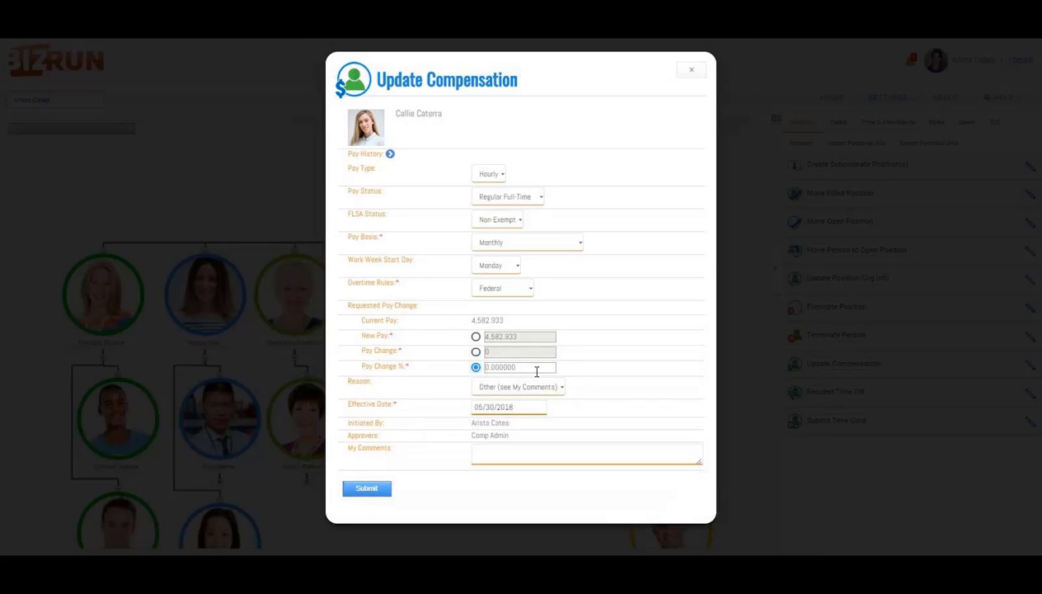
drag(527, 368, 482, 373)
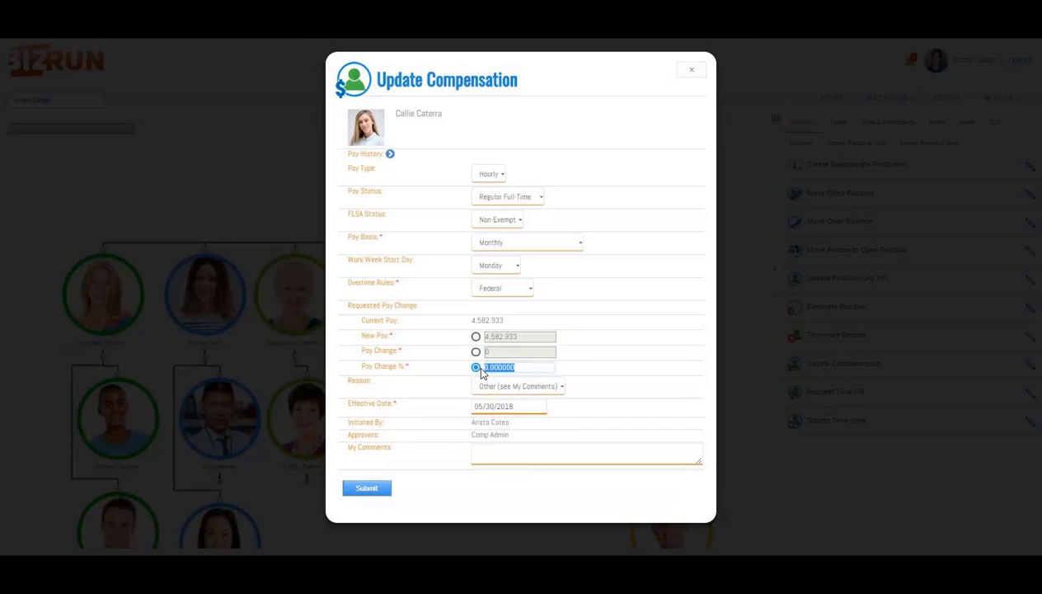
text(3)
click(631, 369)
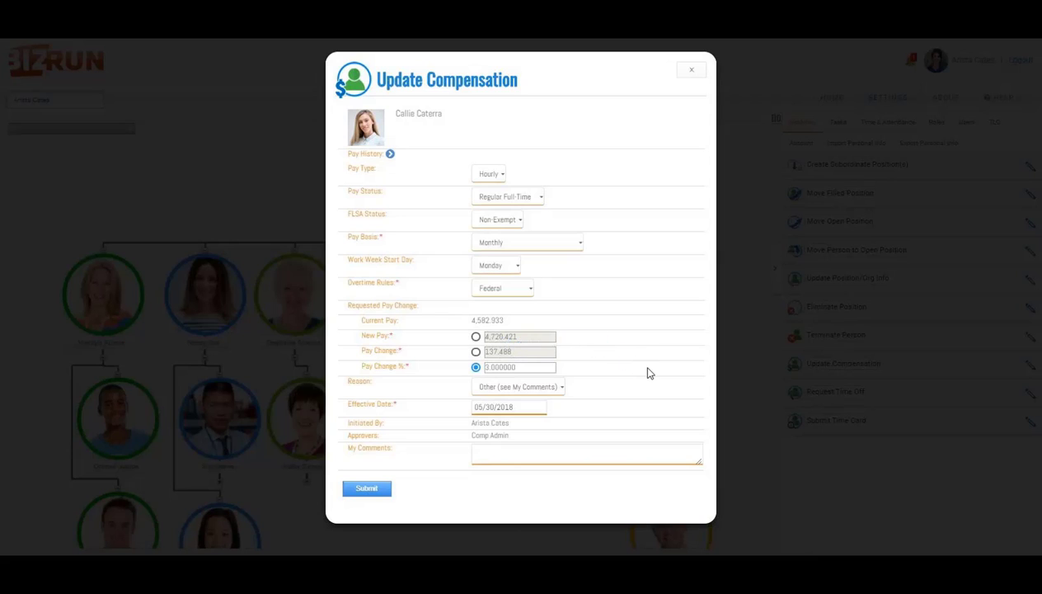
click(564, 387)
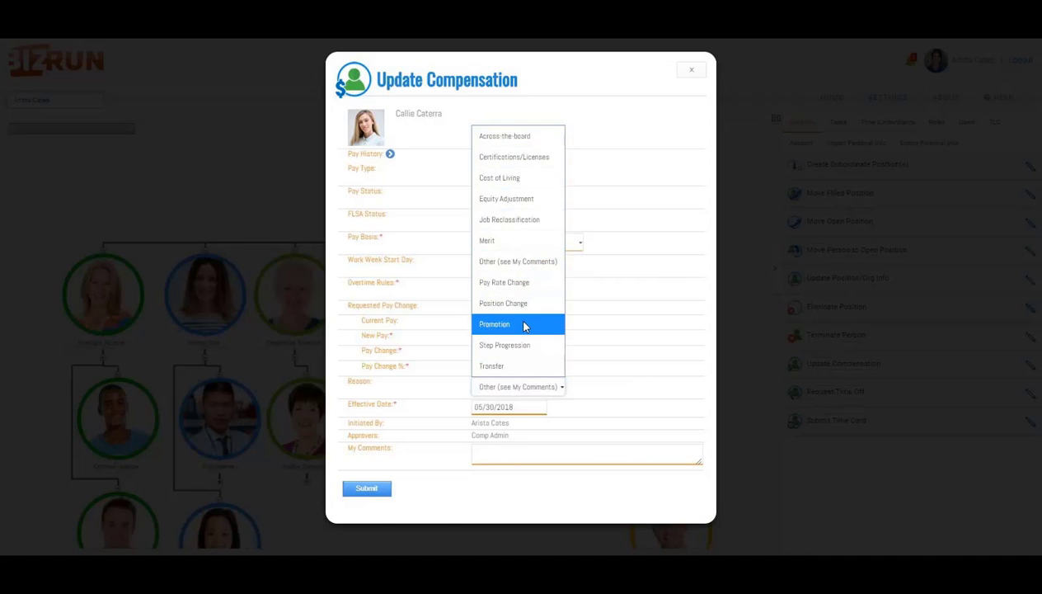
click(527, 261)
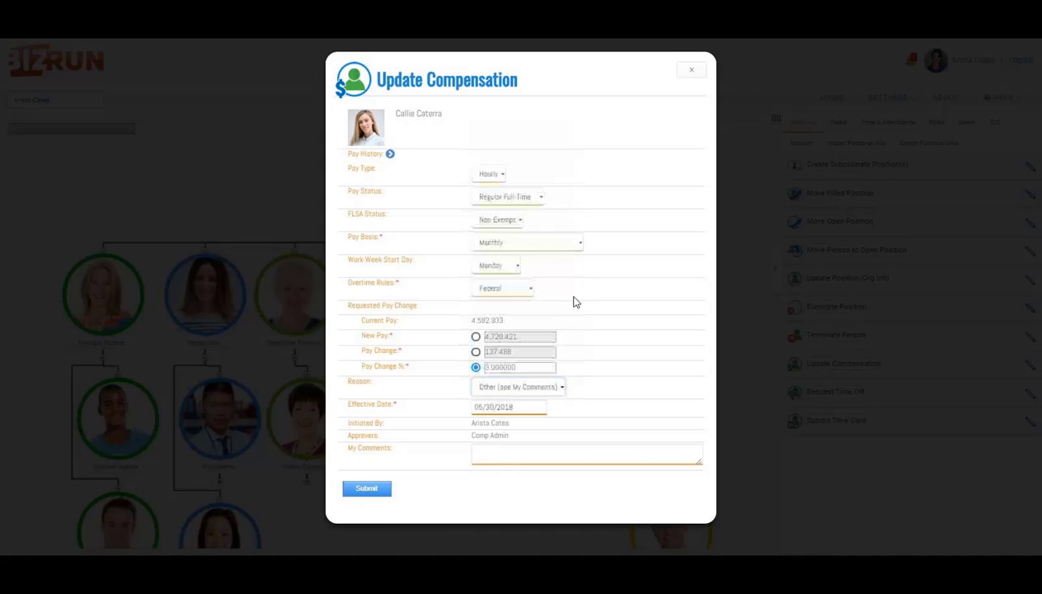
Add the comment "Spot bonus" to the compensation update and submit the request
click(500, 453)
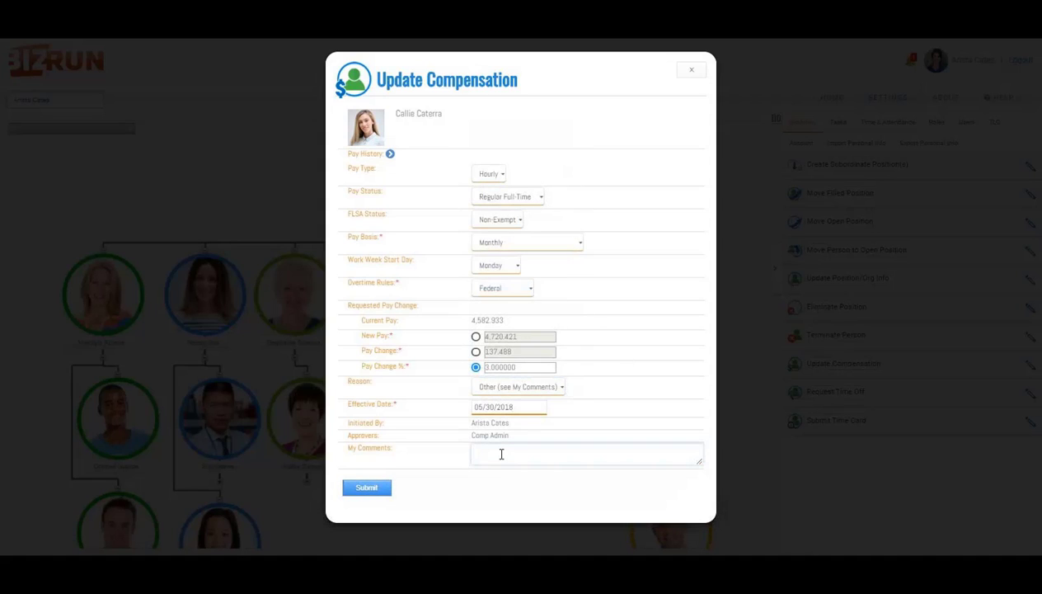
text(Spot bonus)
click(537, 408)
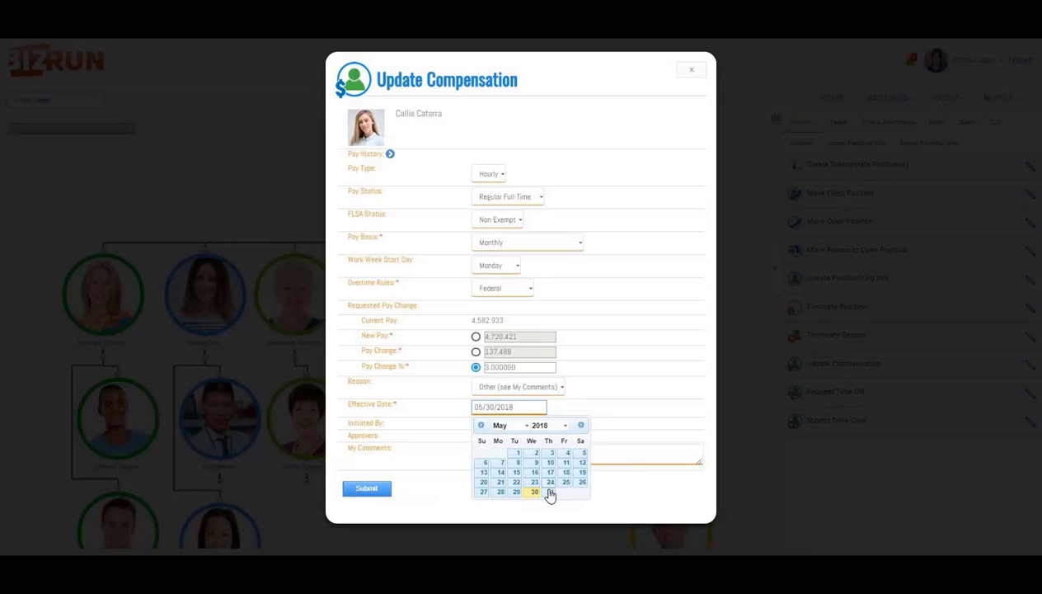
click(607, 402)
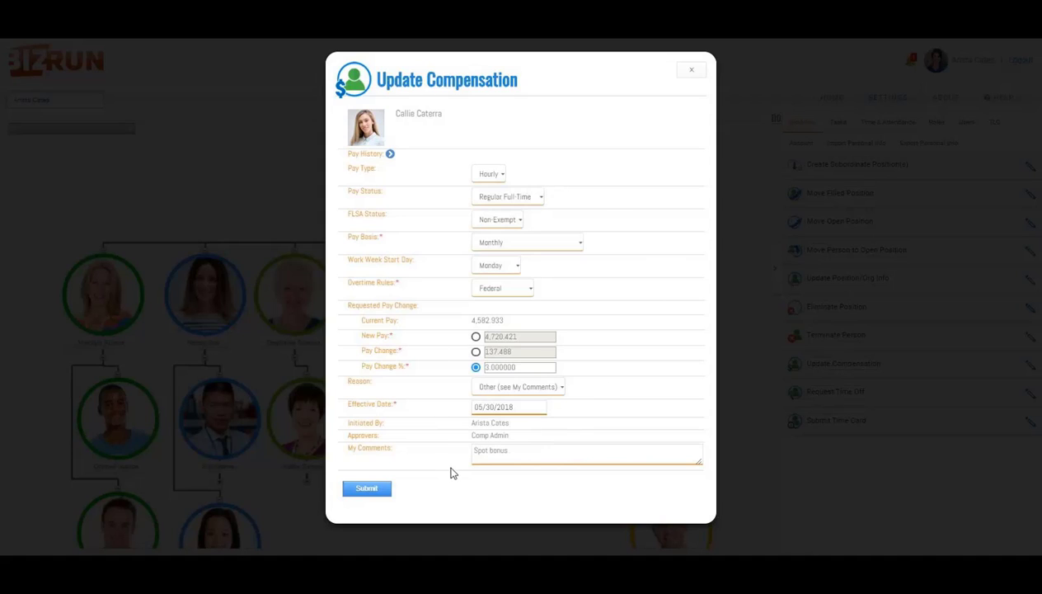
click(369, 491)
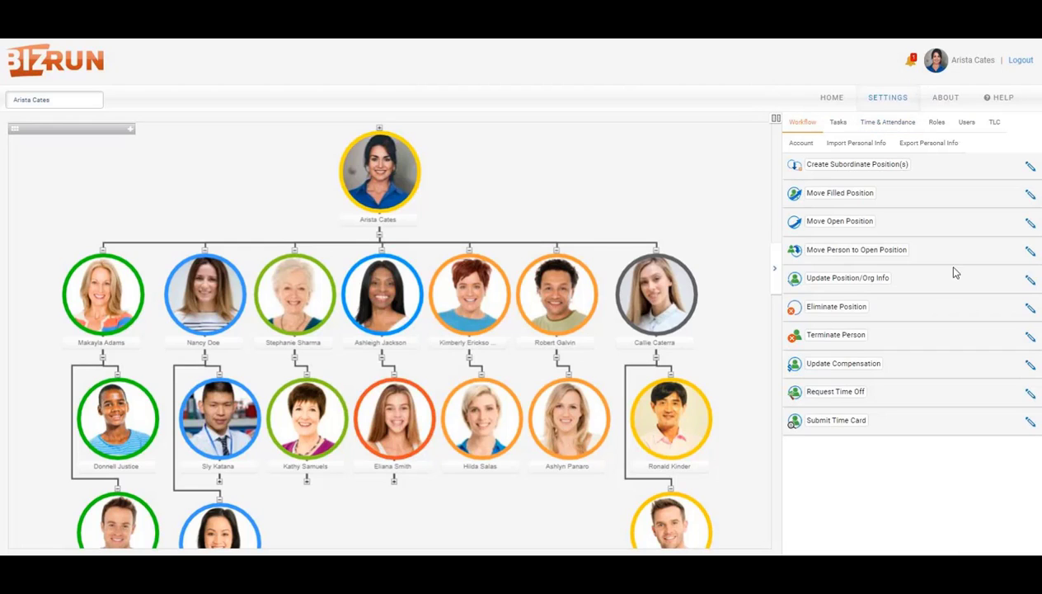
Open the Update Compensation workflow settings for editing
click(893, 99)
click(811, 125)
click(1029, 366)
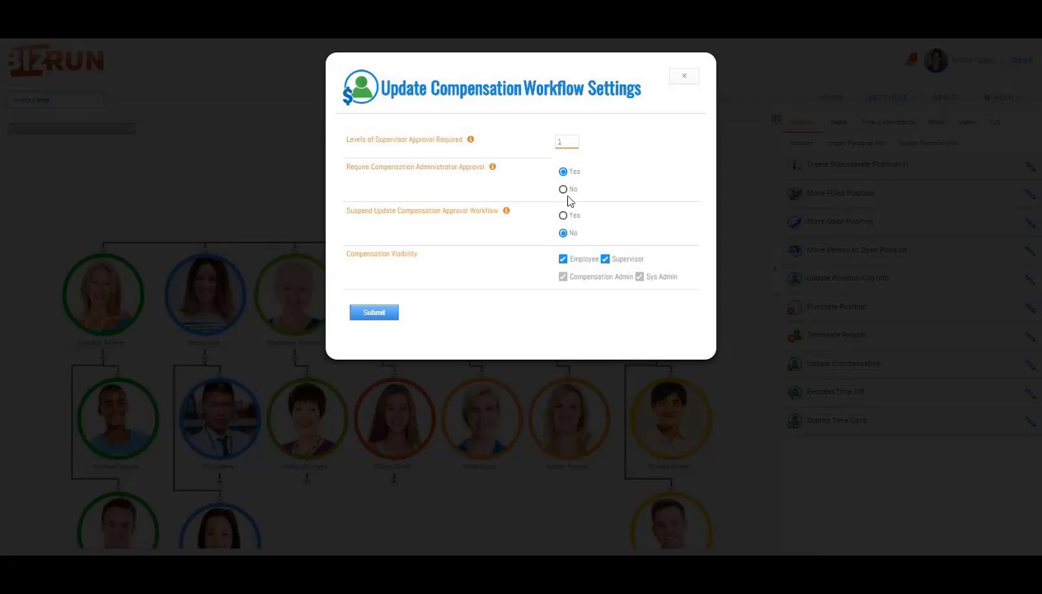
Try turning off the compensation administrator approval requirement and the employee's compensation visibility, restoring each to its enabled state
click(564, 190)
click(563, 171)
click(563, 260)
click(563, 259)
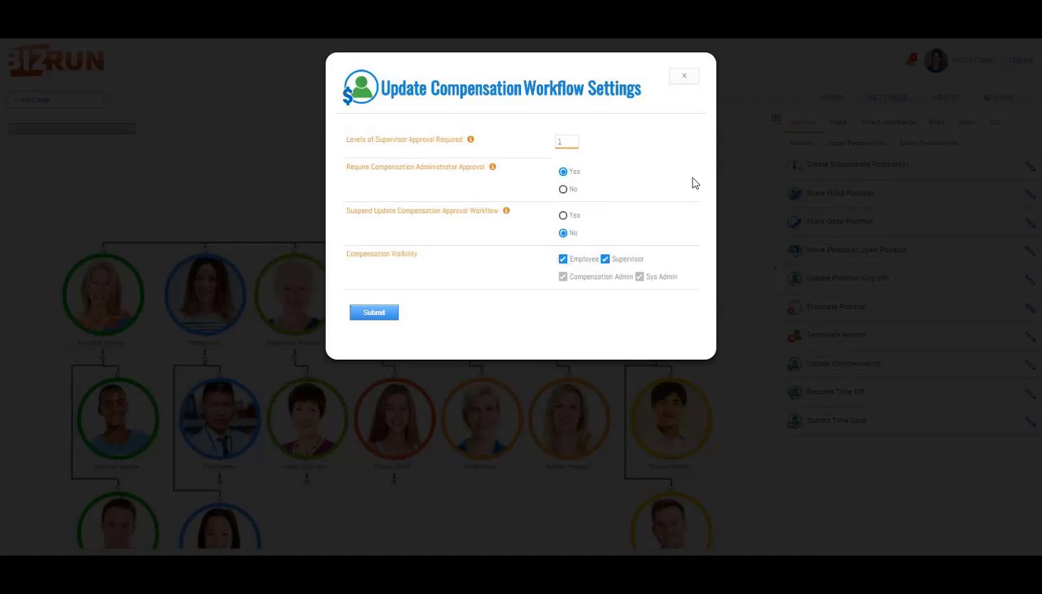